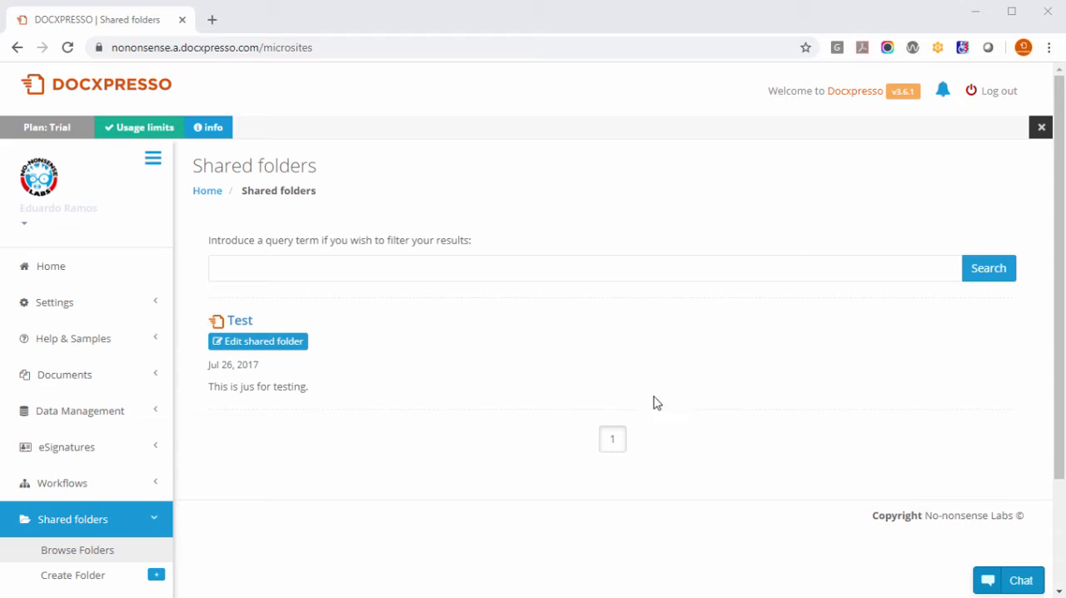
Start a new shared folder and name it "My documents".
scroll(605, 353, down, 1)
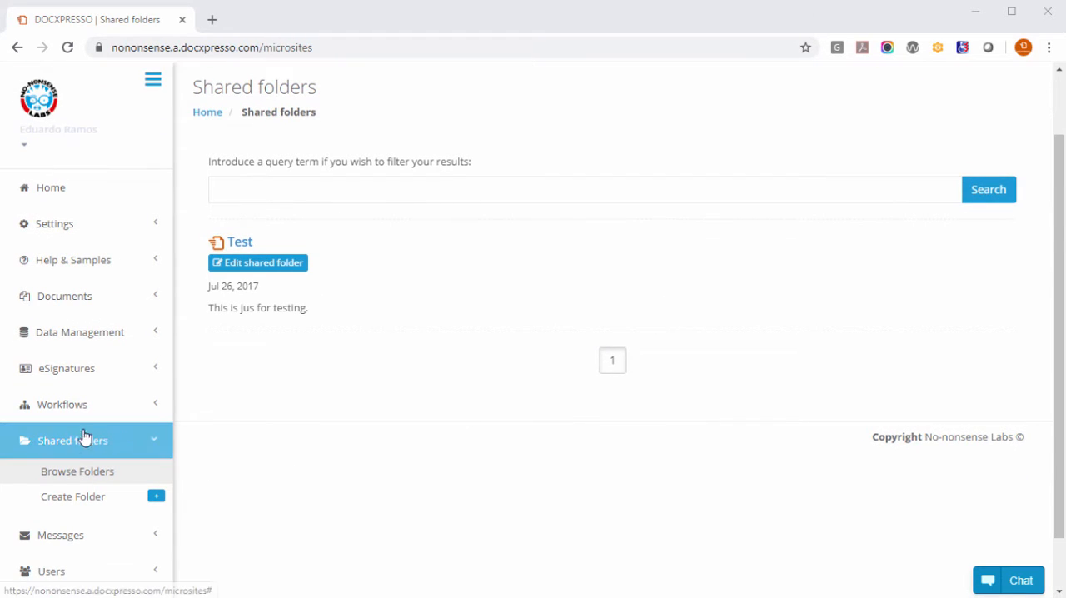
click(73, 503)
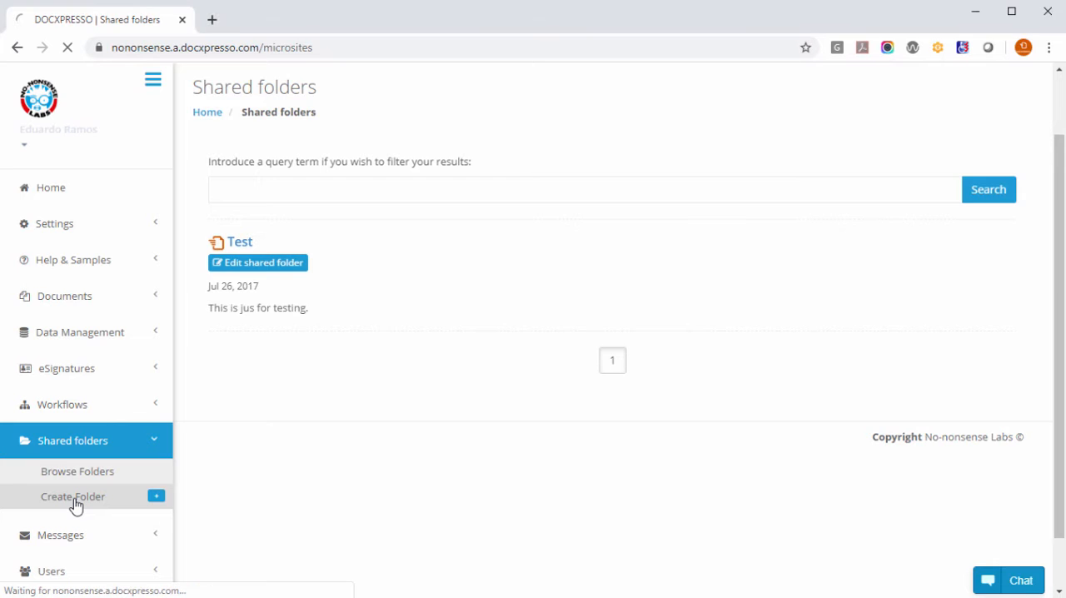
click(410, 282)
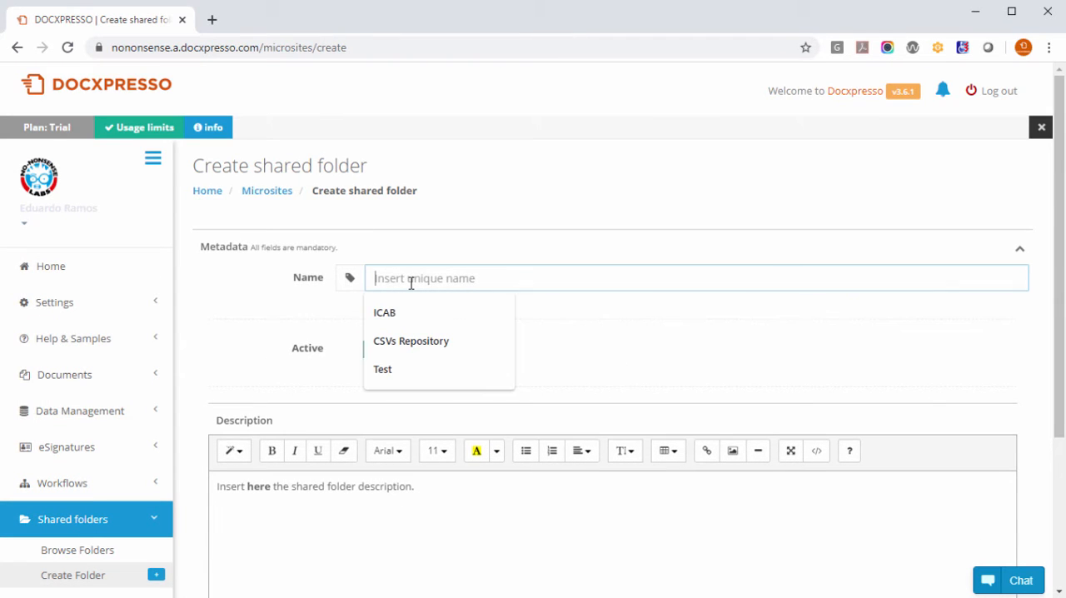
text(My)
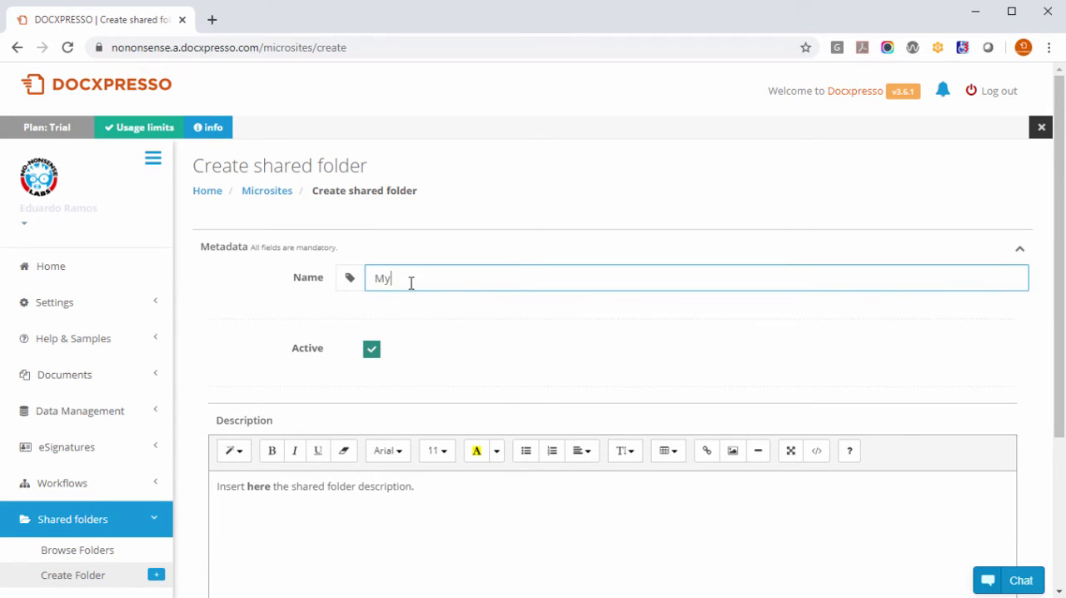
text( documents)
Replace the placeholder description with "Storage space for my docs." and save the shared folder.
drag(450, 487, 199, 497)
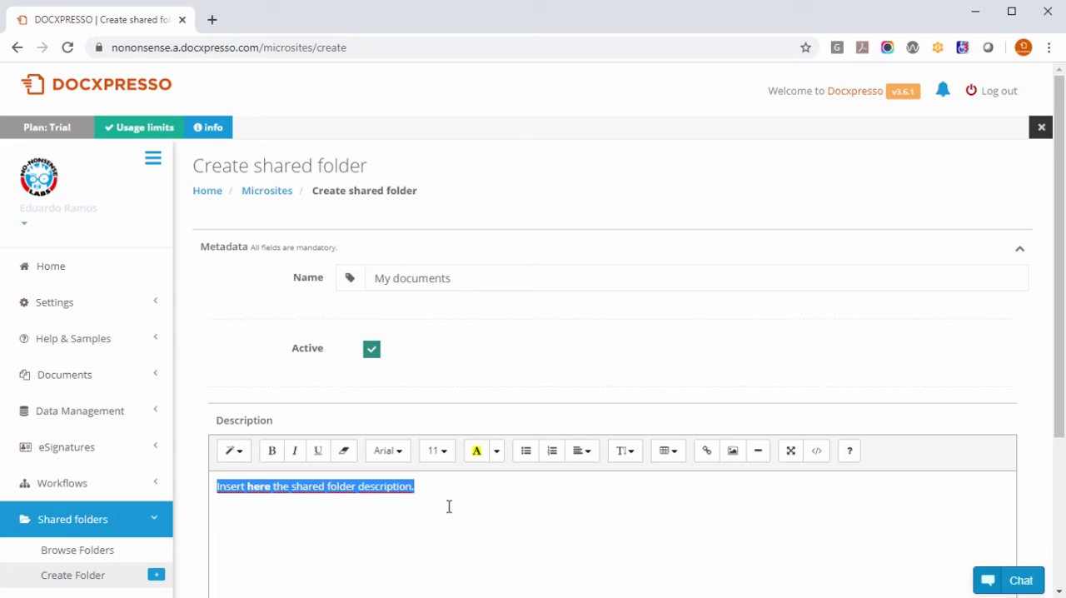
key(BackSpace)
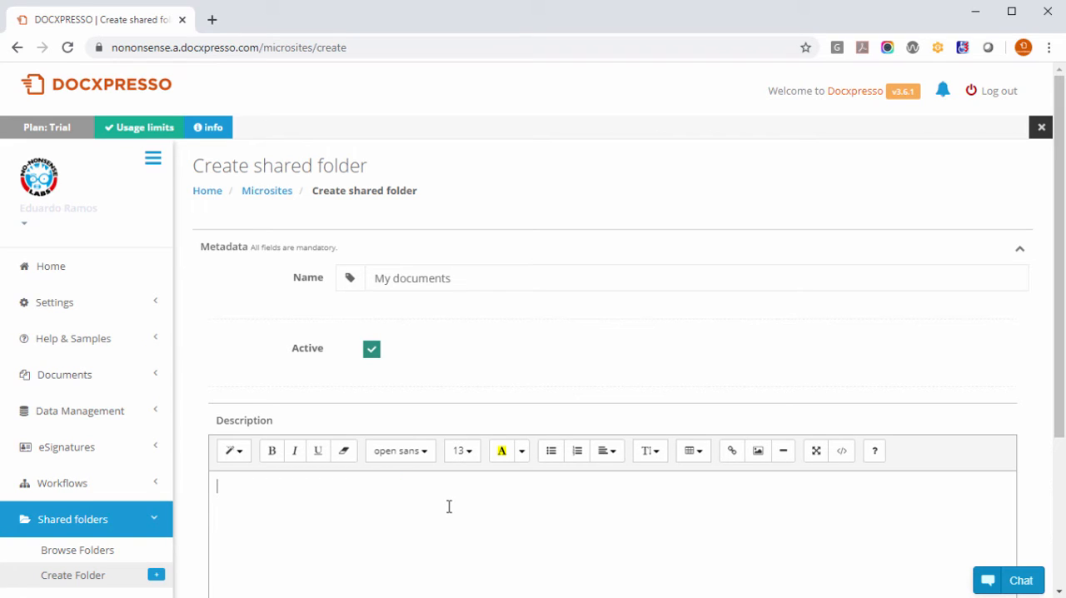
text(Storage spacew for)
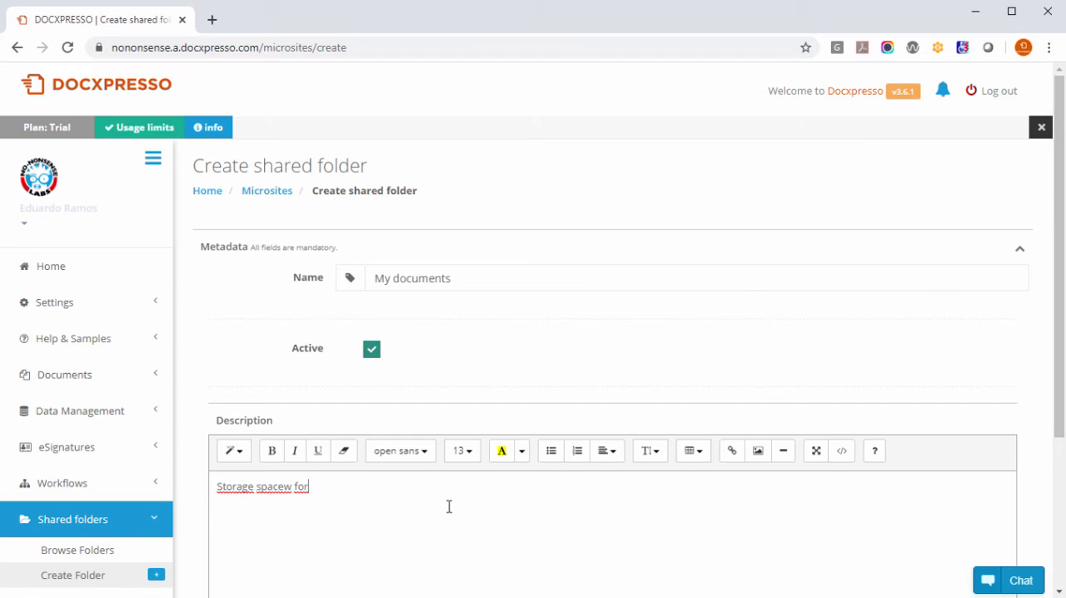
key(BackSpace)
key(BackSpace)
key(BackSpace)
key(BackSpace)
key(BackSpace)
text(for my docs.)
scroll(607, 413, down, 3)
click(248, 486)
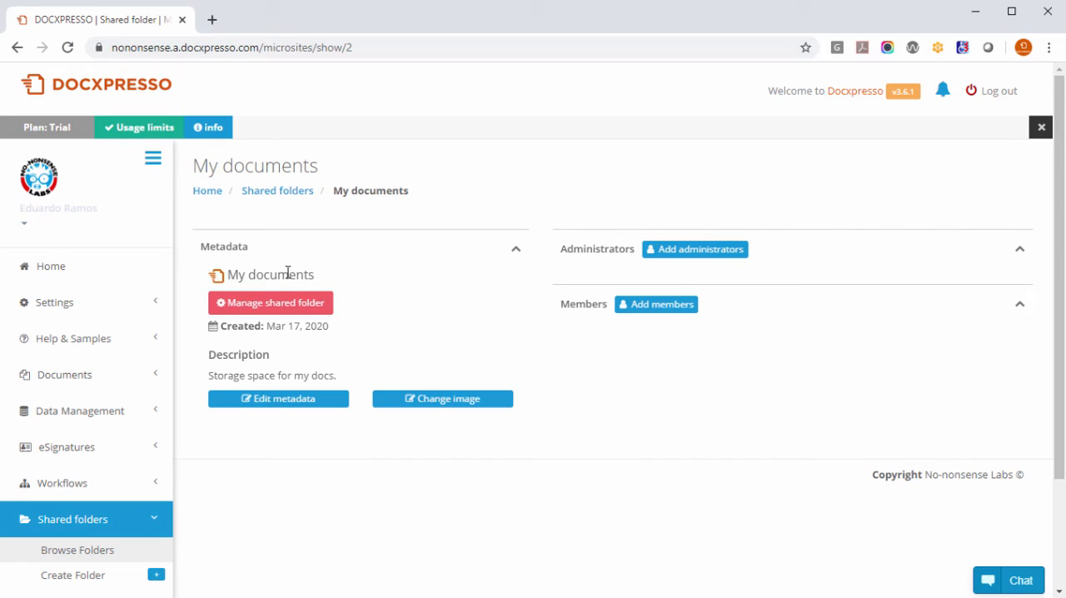
In the storage space of the My documents shared folder, create a folder named "Test" under the root folder.
click(280, 302)
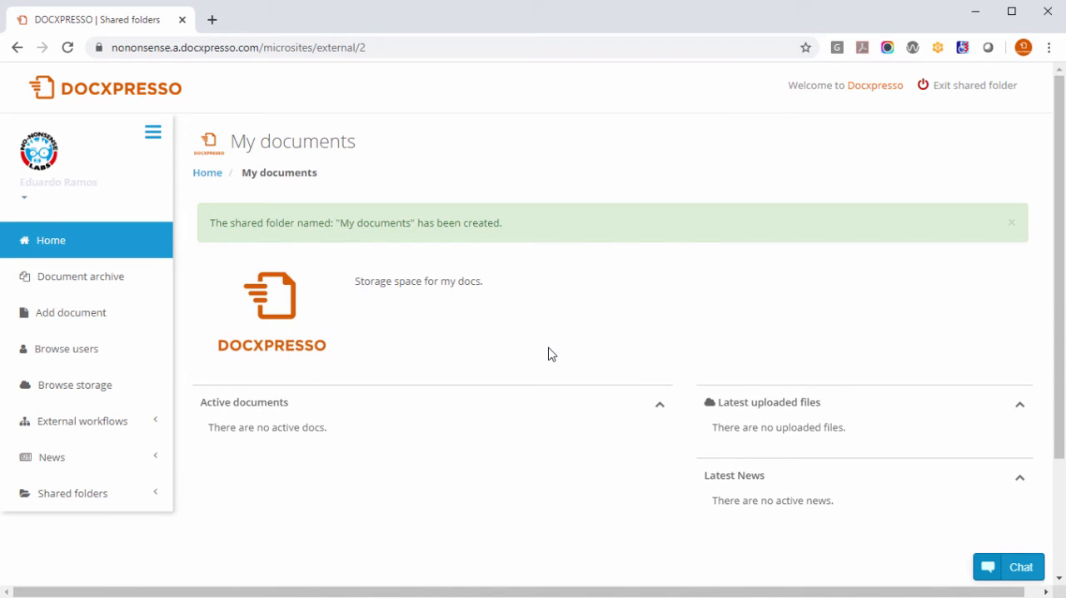
click(80, 393)
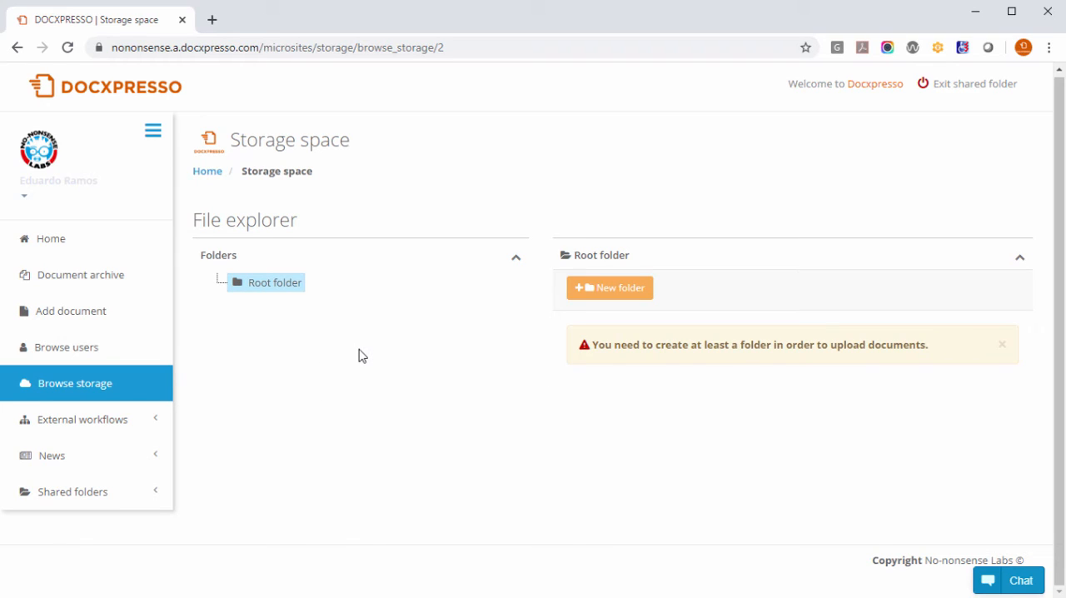
click(616, 292)
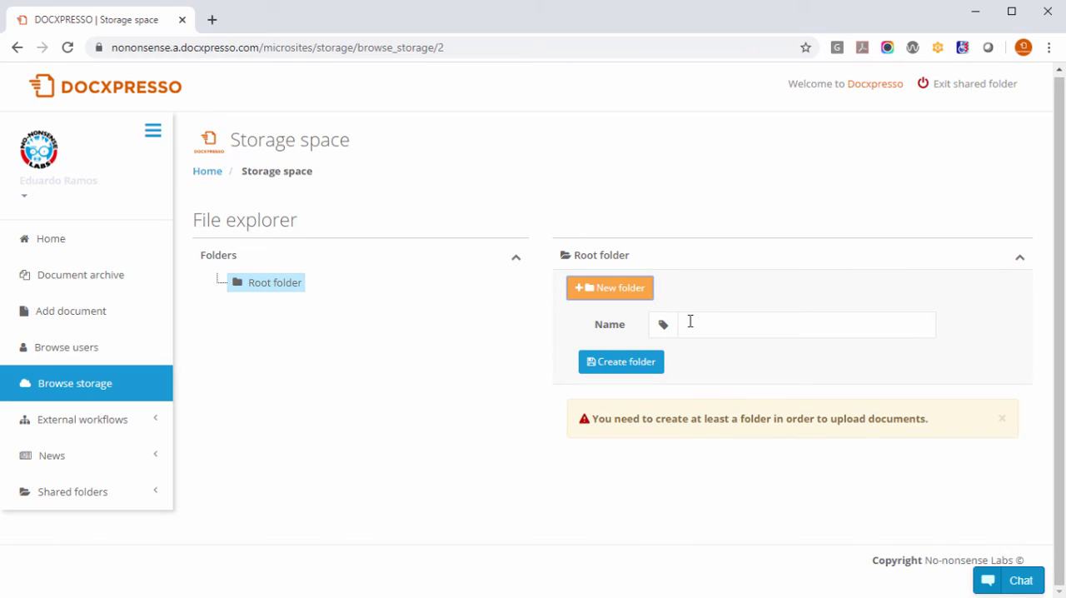
click(690, 321)
text(Test)
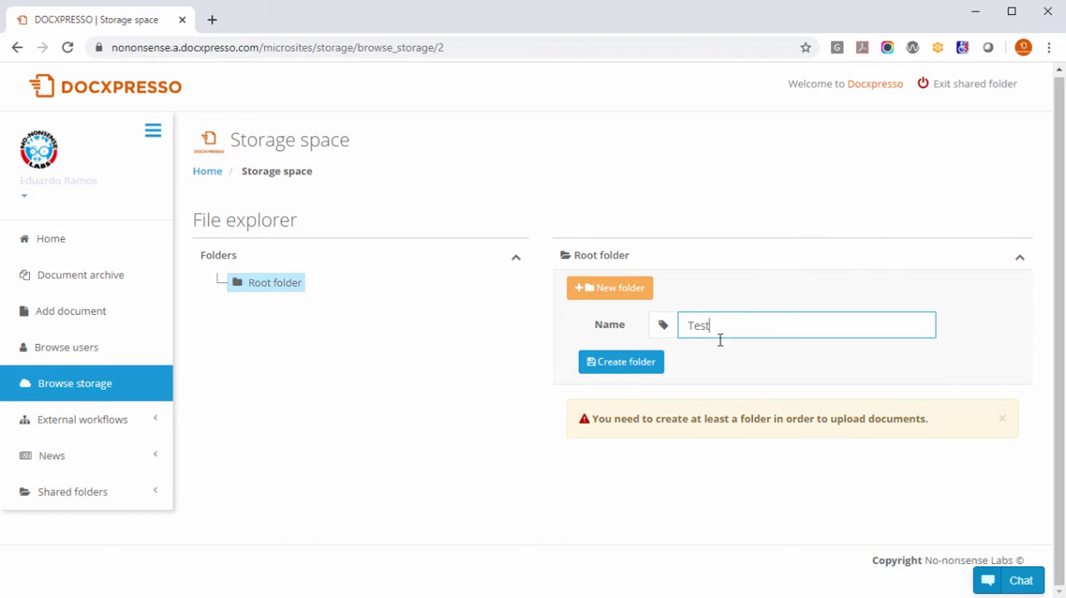
click(626, 363)
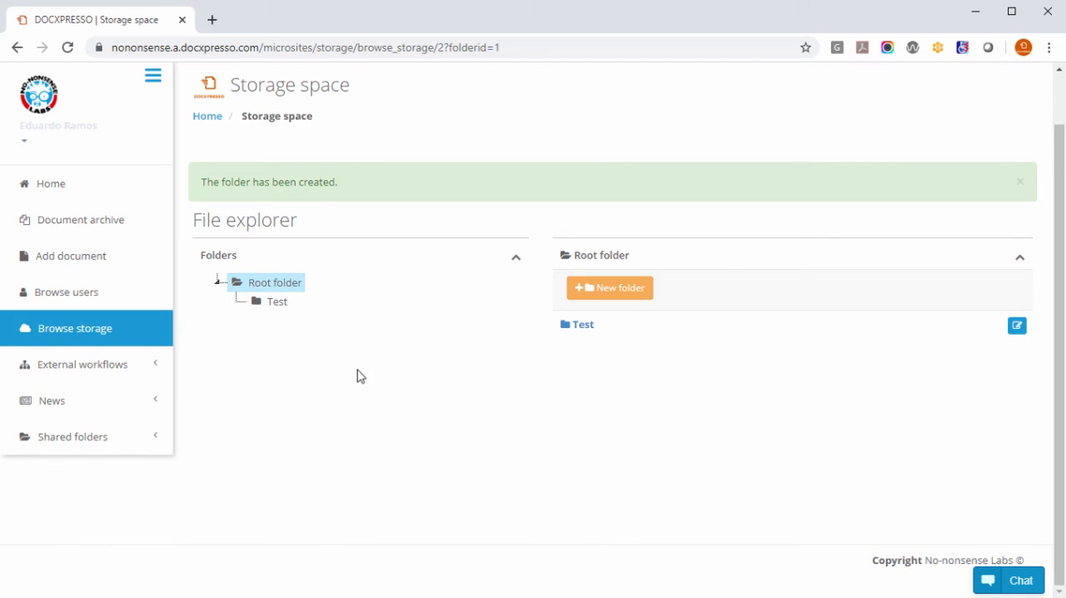
Open the Test folder and upload clients.csv into it from the file explorer window.
click(587, 328)
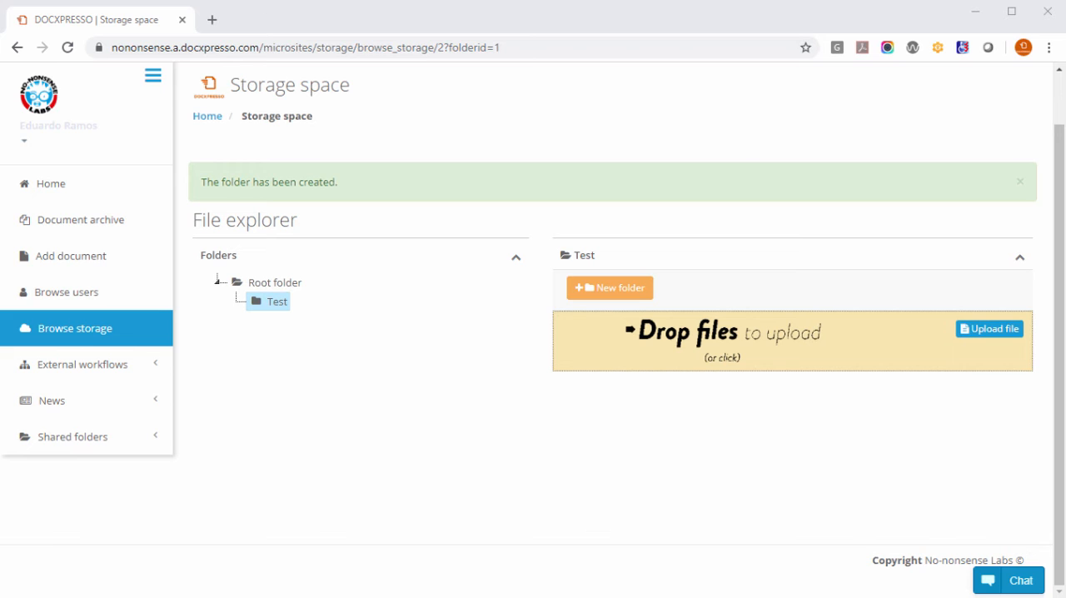
key(alt+Tab)
drag(704, 33, 396, 20)
drag(260, 448, 799, 366)
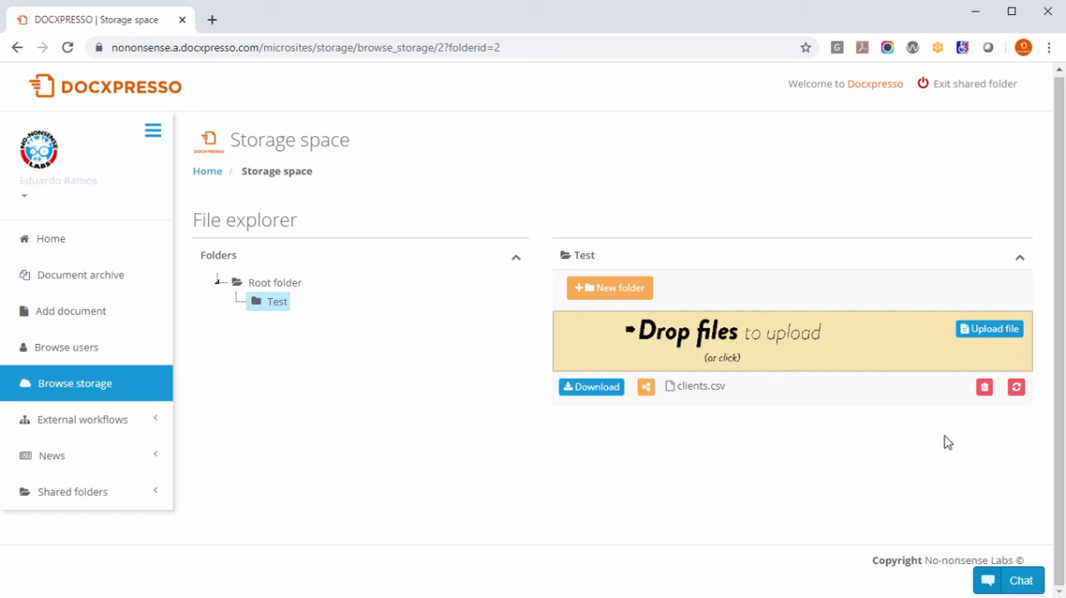
Download clients.csv from the Test folder and view the downloaded copy in Excel.
click(593, 388)
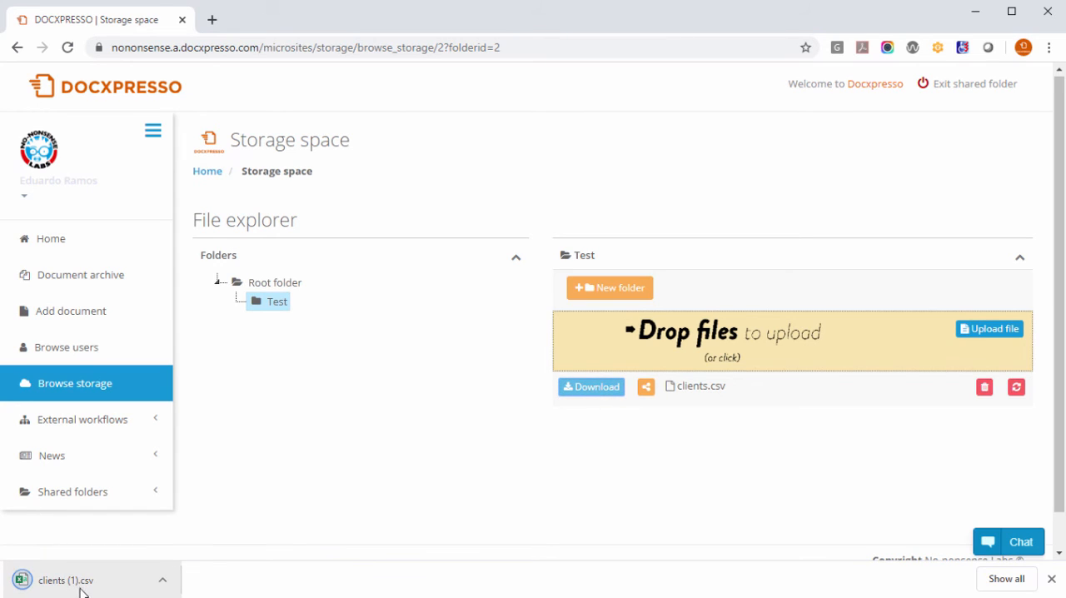
click(84, 584)
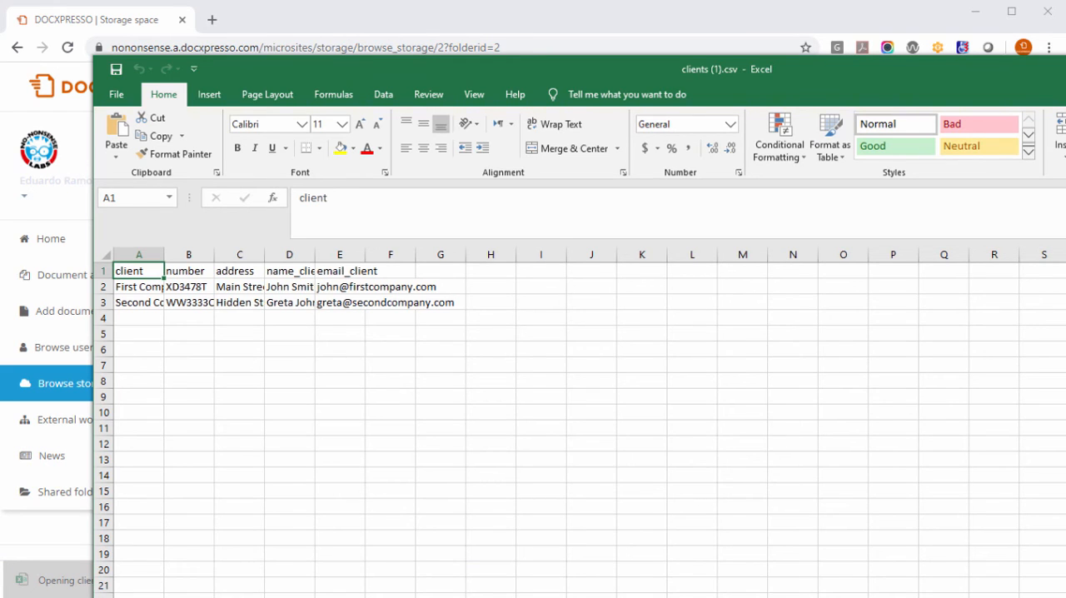
key(alt+F4)
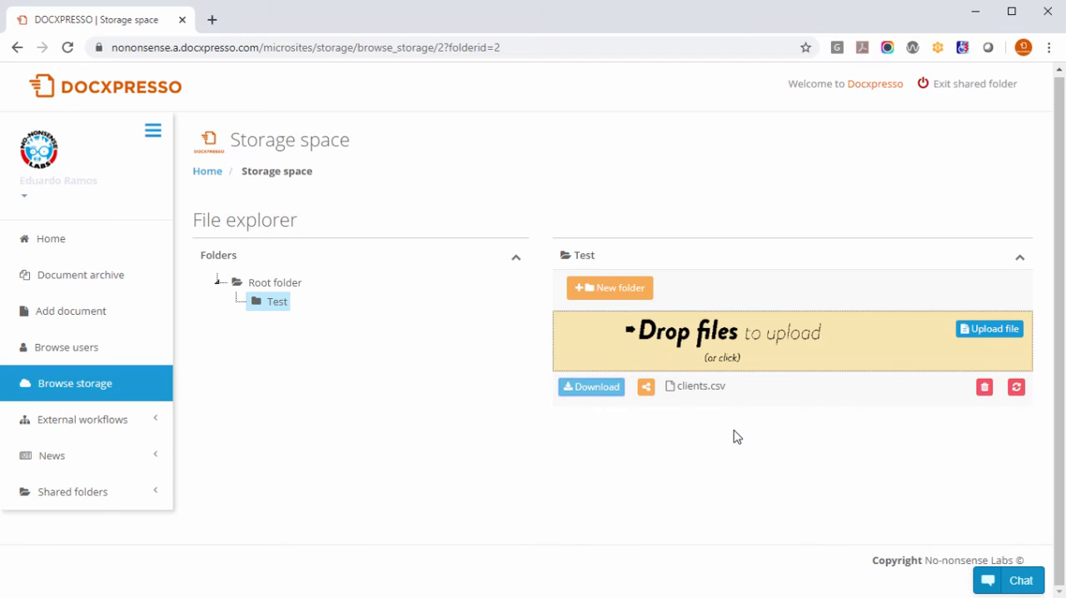
Activate the permanent share link for clients.csv and copy it to the clipboard.
click(646, 387)
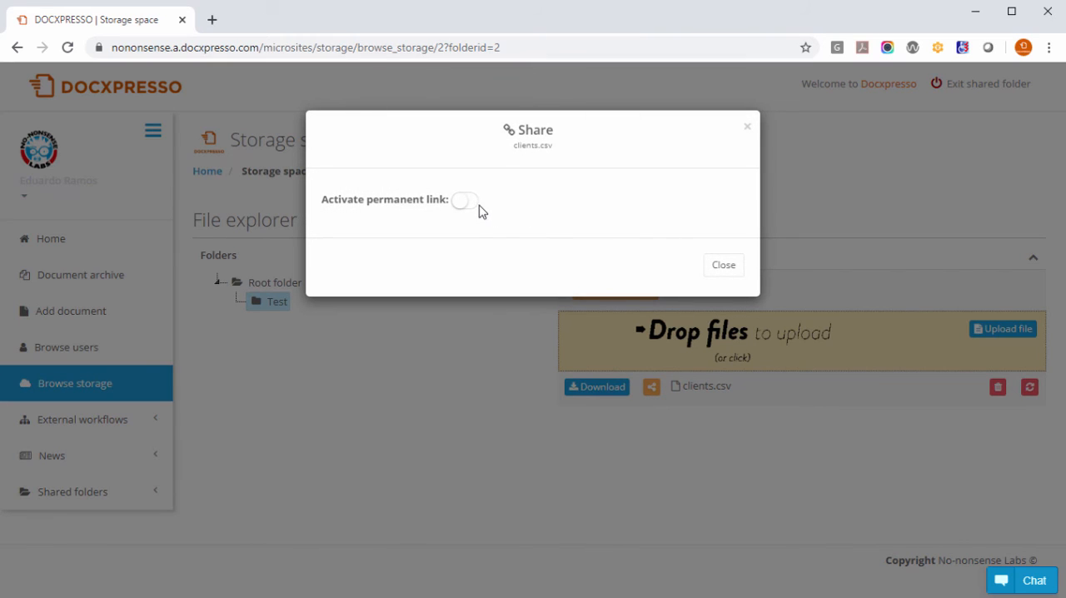
click(472, 206)
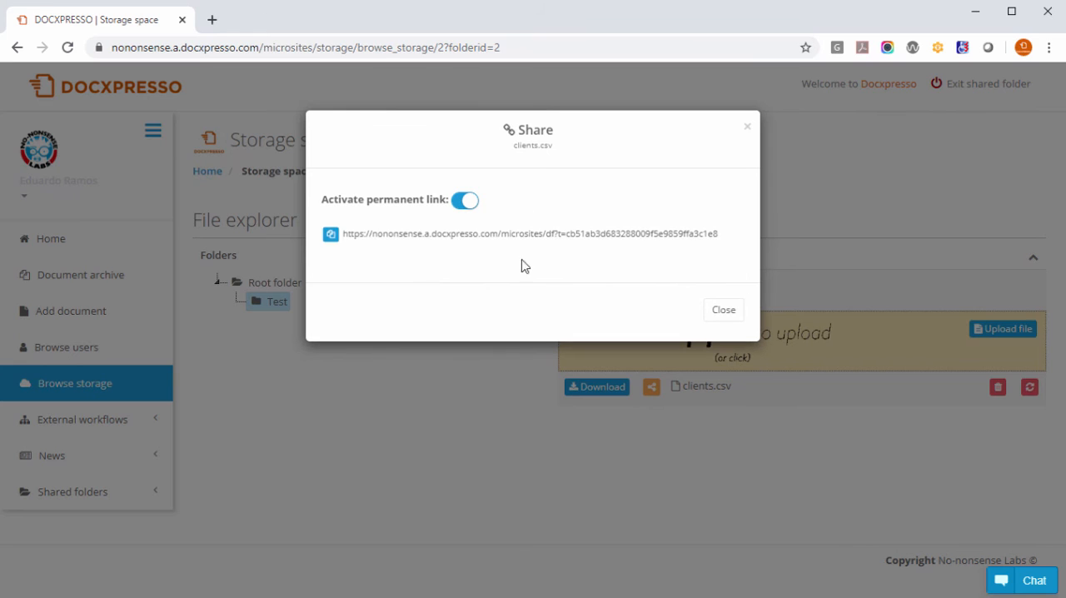
click(331, 235)
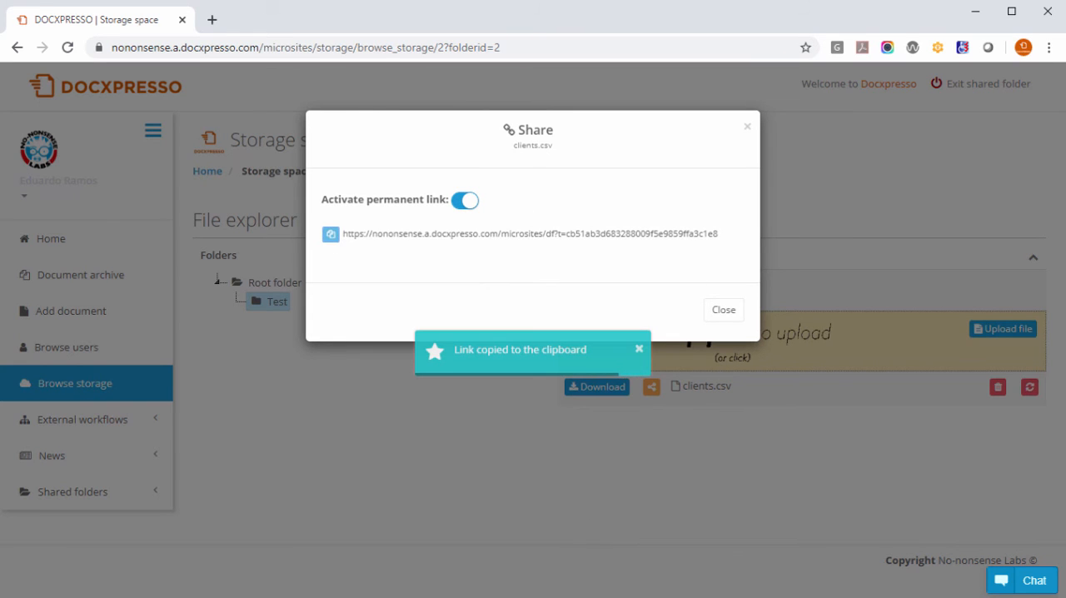
Test the copied permanent link in the Edge browser by viewing clients.csv in Excel, then return and close the sharing dialog.
key(alt+Tab)
click(375, 52)
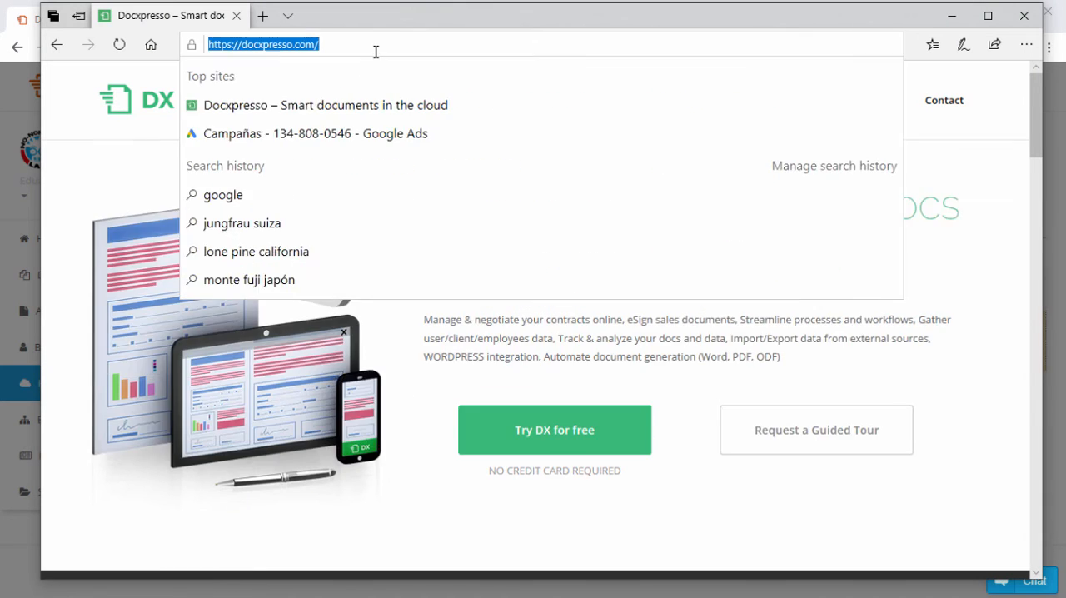
key(ctrl+v)
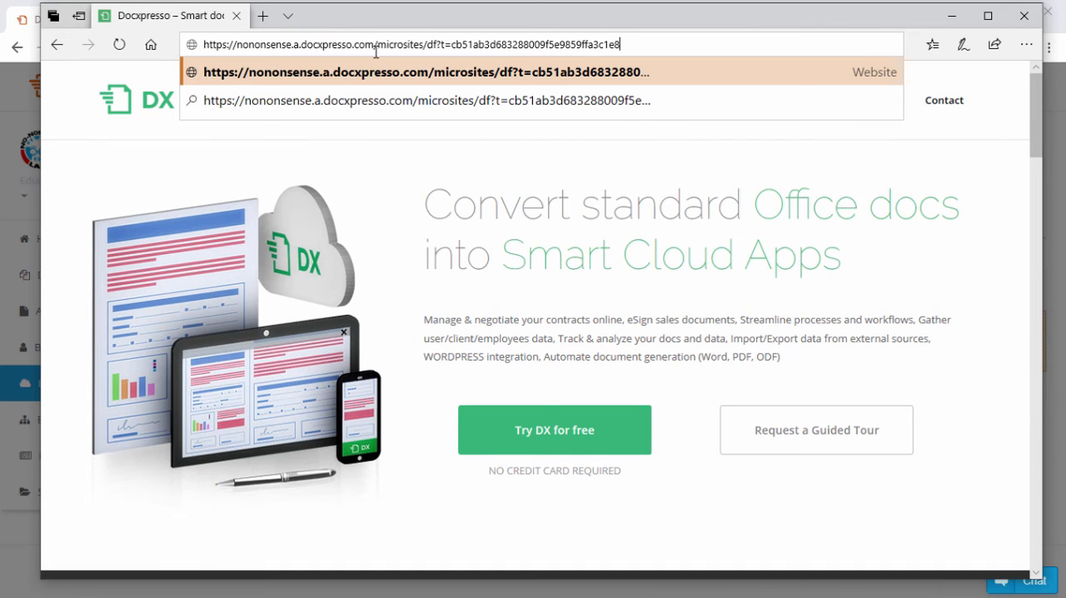
key(Return)
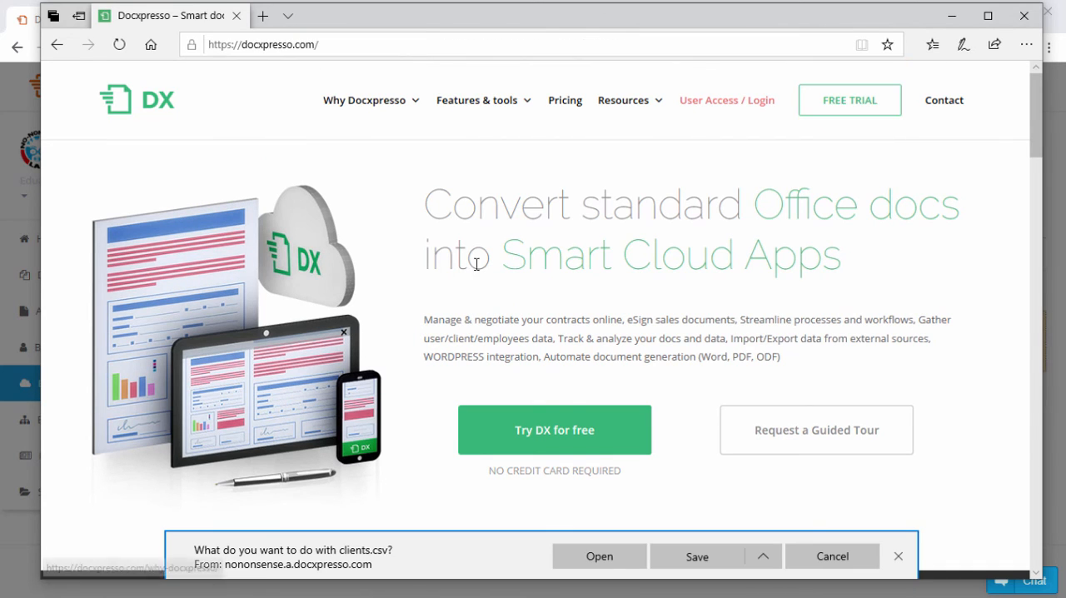
click(631, 569)
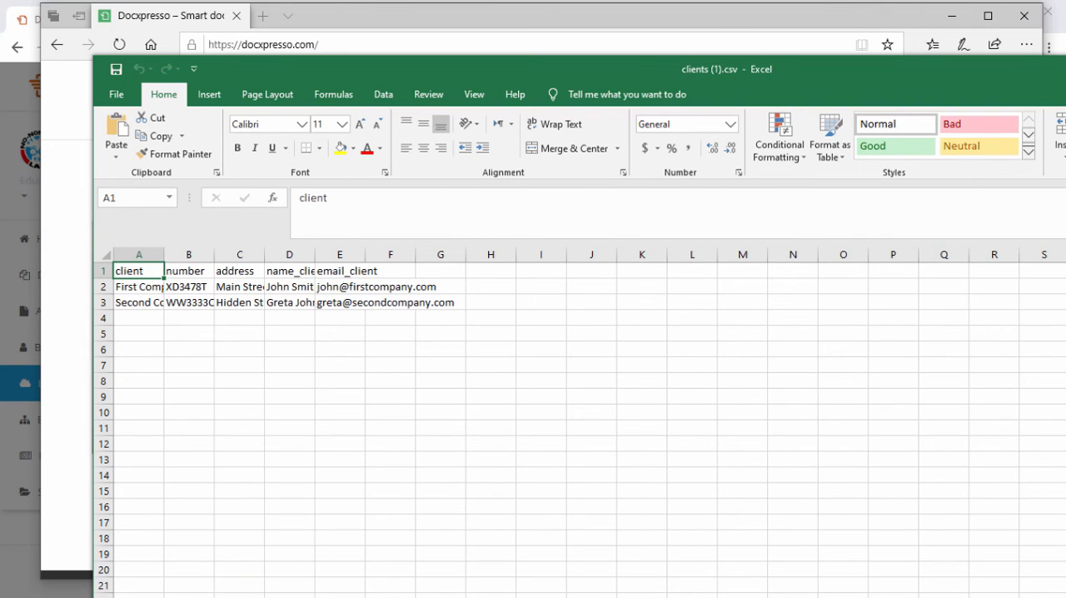
key(alt+F4)
click(952, 21)
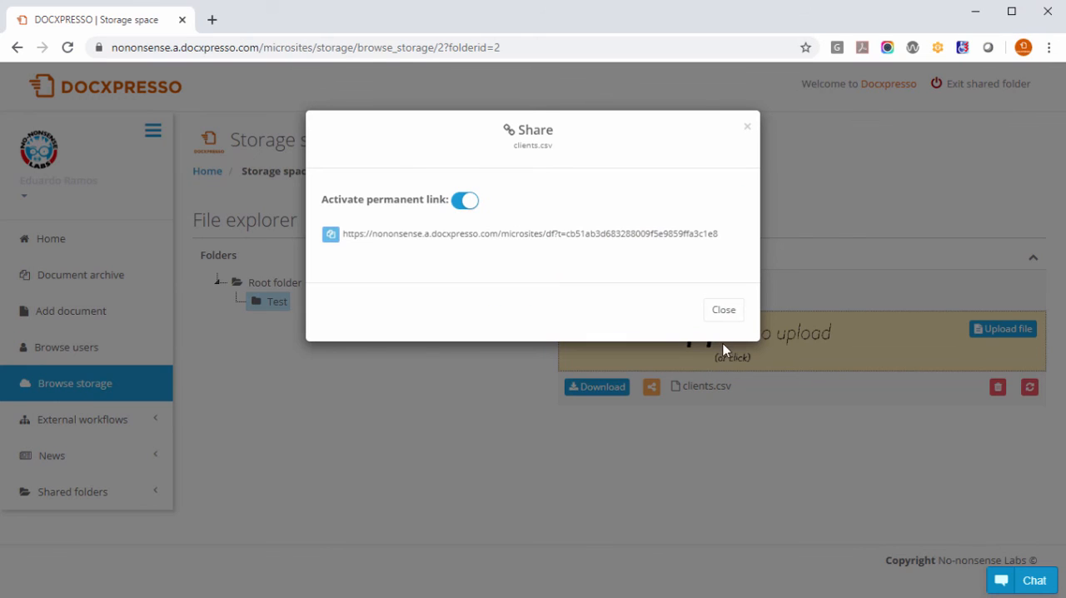
click(723, 314)
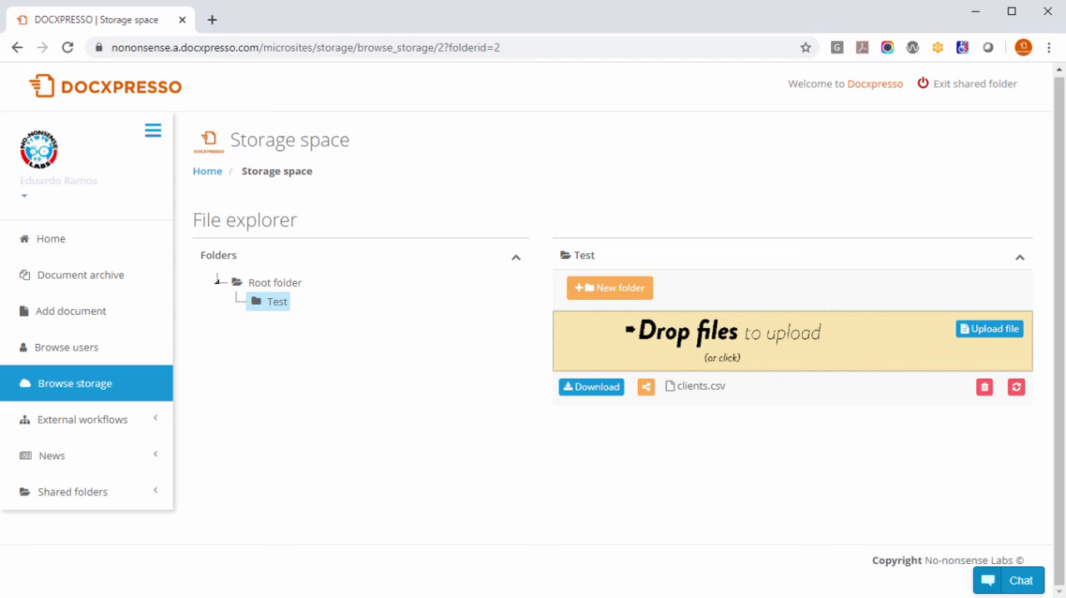